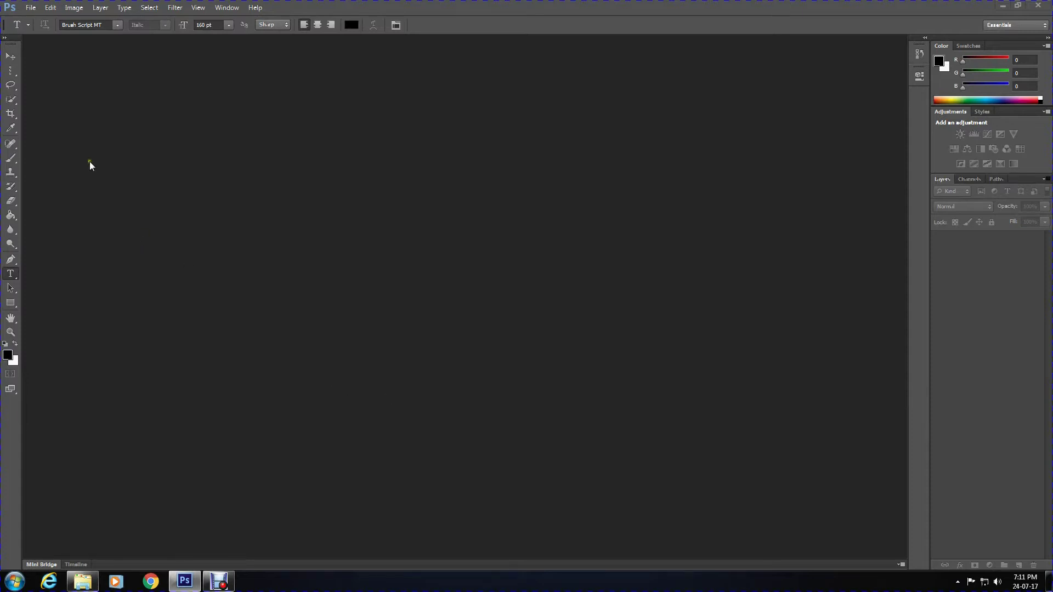
Step: Open the tiled-wall portrait photo and copy its Background layer to Layer 1 with Ctrl+J
{"action": "left_click", "coordinate": [33, 10]}
{"action": "left_click", "coordinate": [38, 26]}
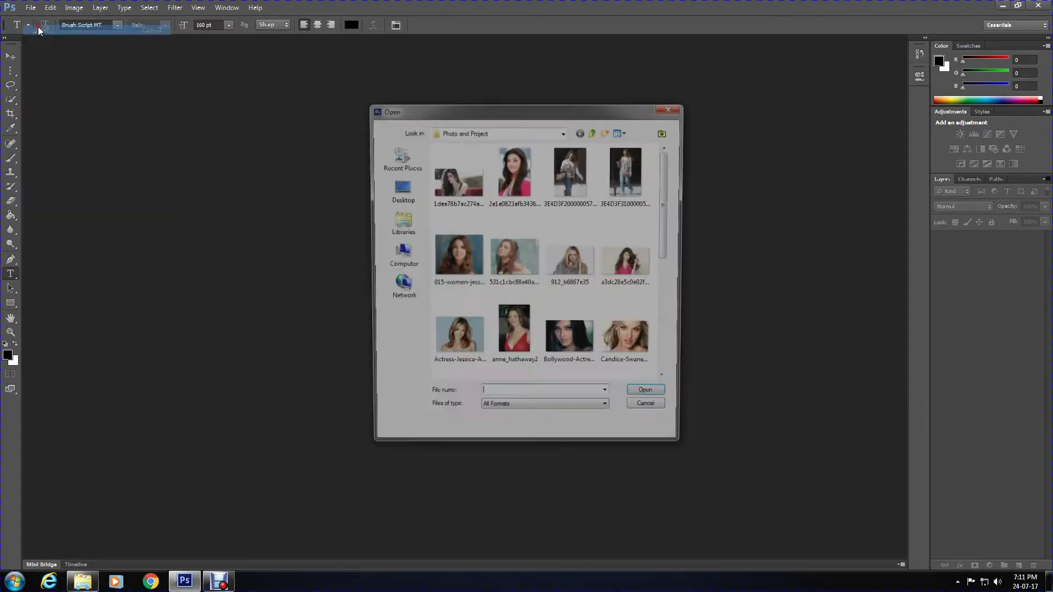
{"action": "double_click", "coordinate": [530, 252]}
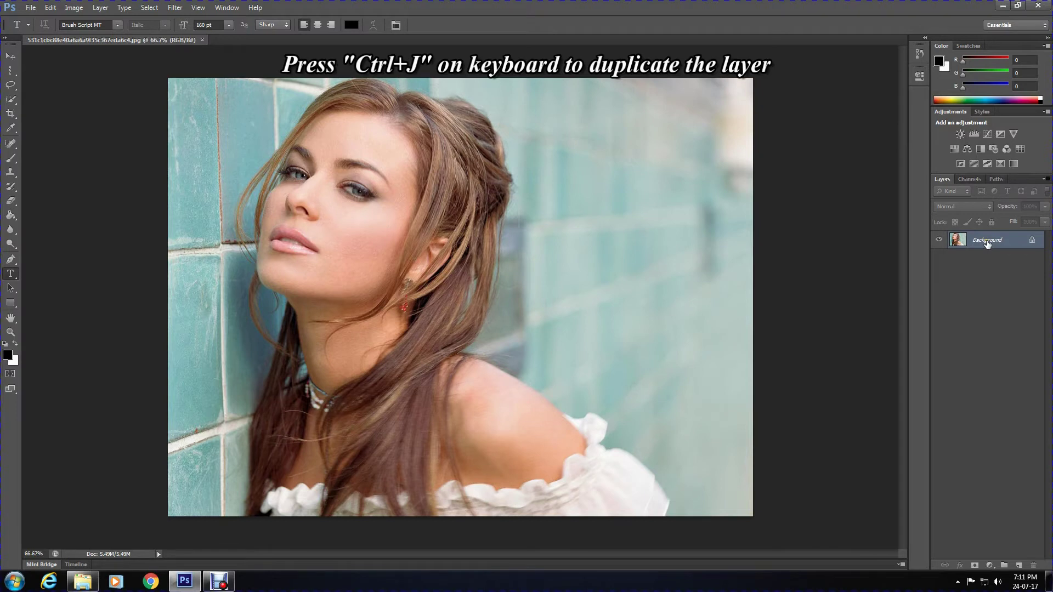
{"action": "key", "text": "ctrl+j"}
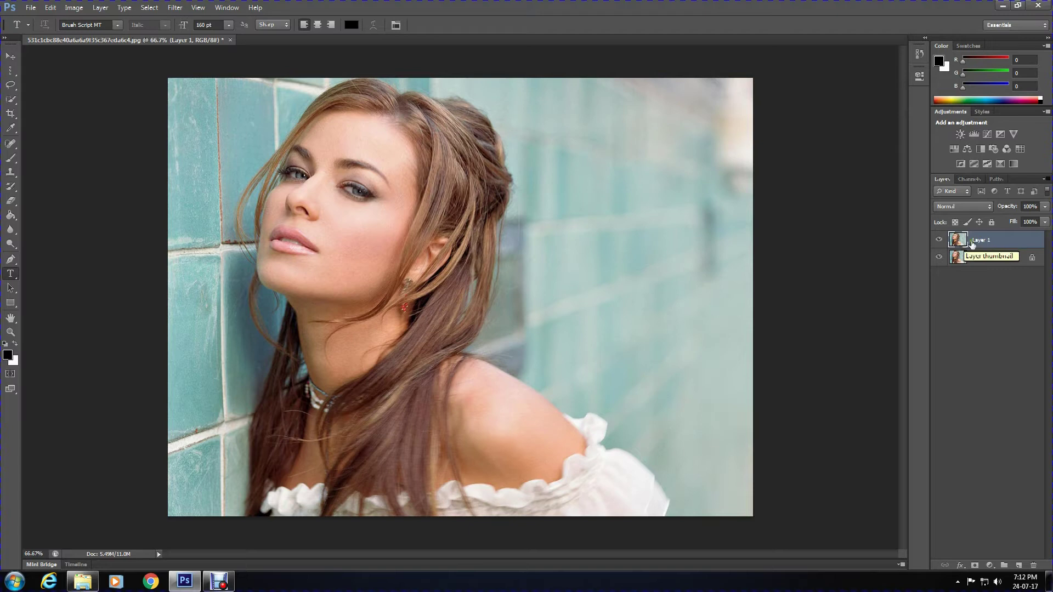
Step: Apply Image > Adjustments > Desaturate to Layer 1, keeping the Background in colour
{"action": "left_click", "coordinate": [74, 8]}
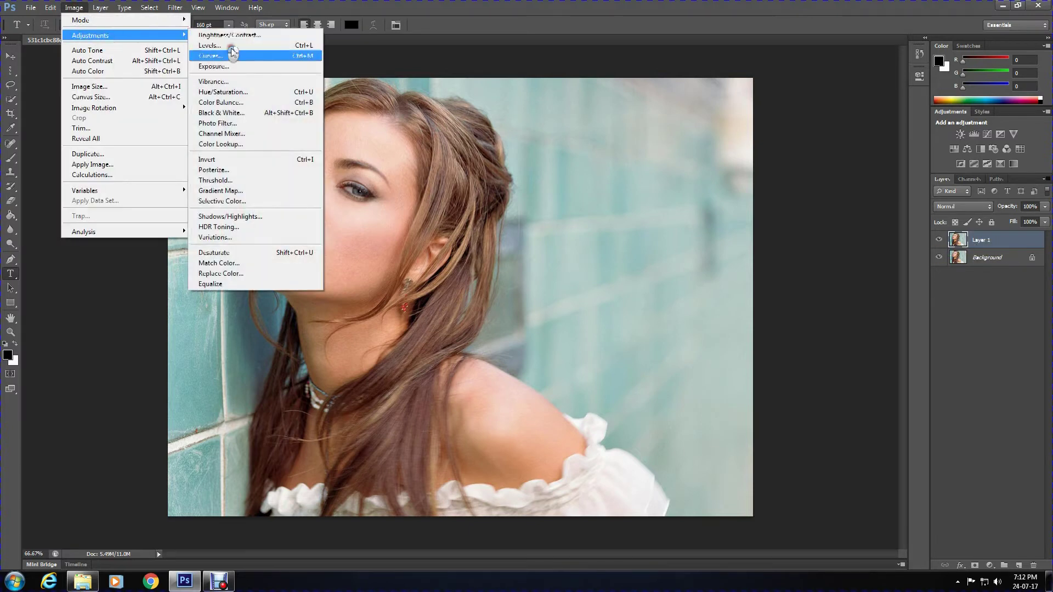
{"action": "mouse_move", "coordinate": [91, 35]}
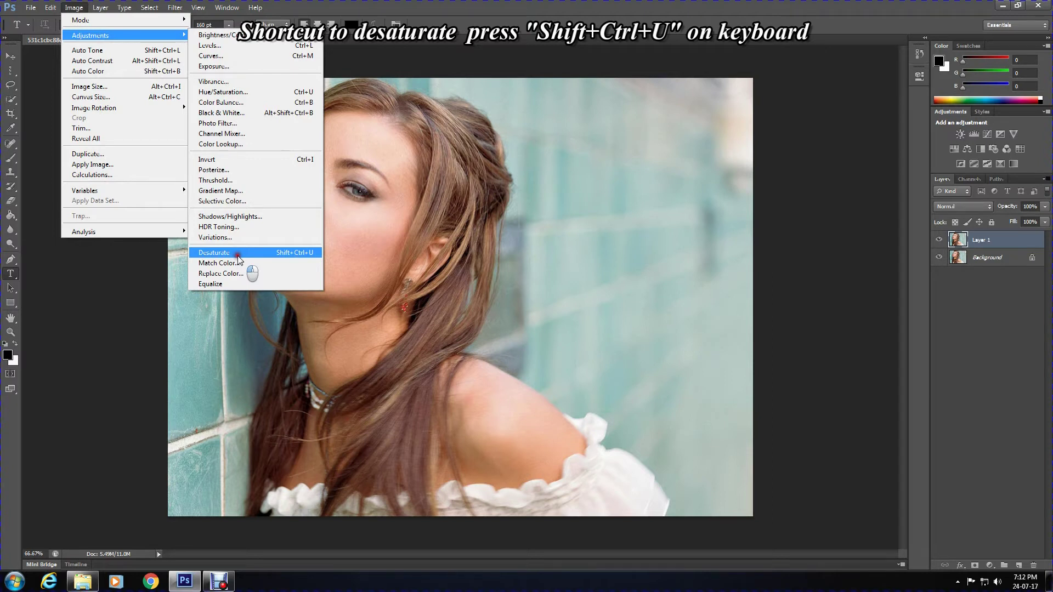
{"action": "left_click", "coordinate": [238, 256]}
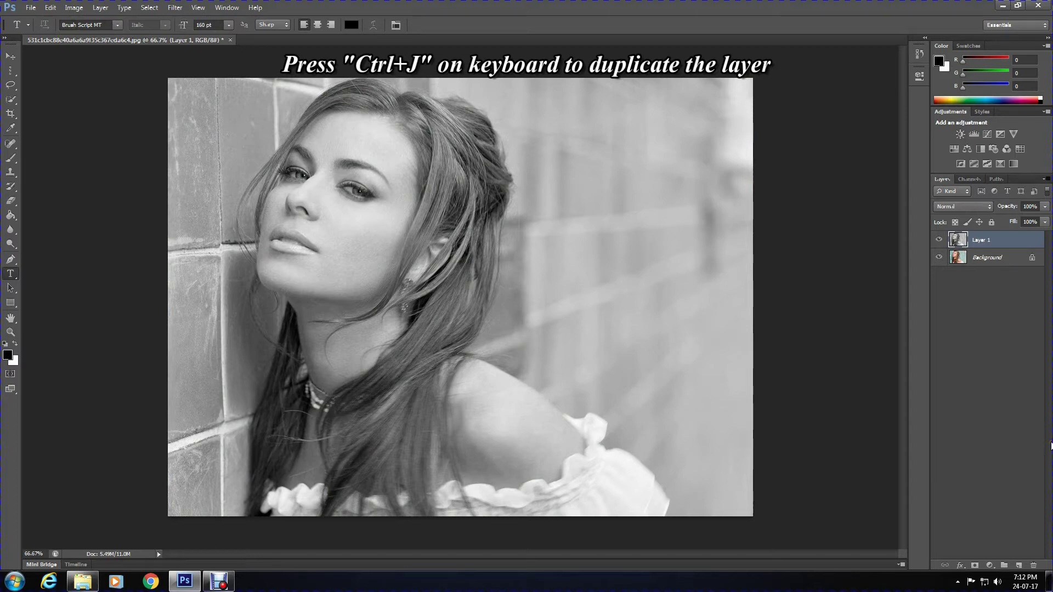
Step: Duplicate the grayscale Layer 1 into a third layer, Layer 1 copy
{"action": "key", "text": "ctrl+j"}
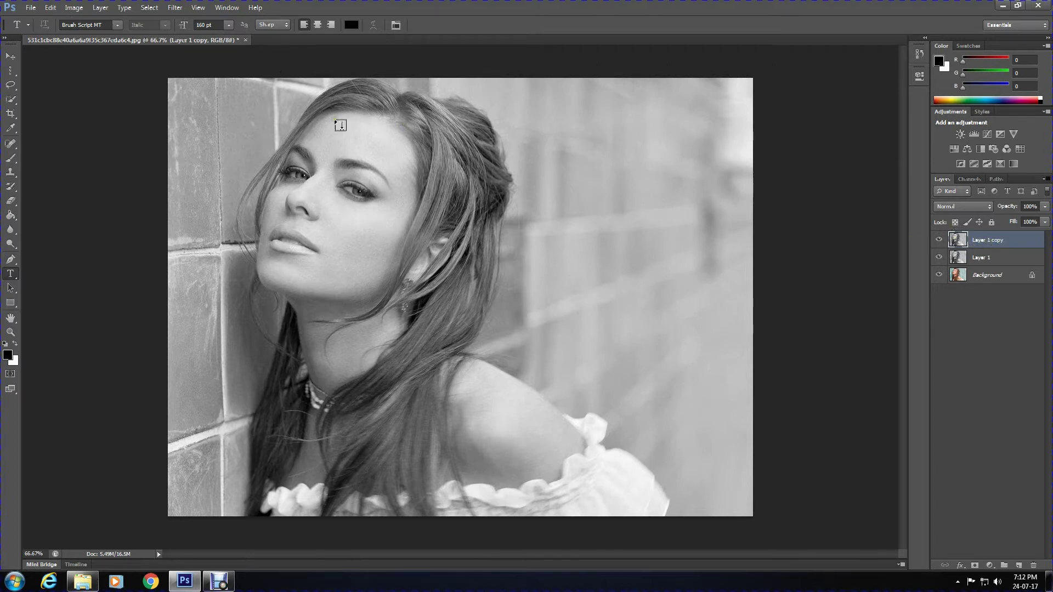
{"action": "left_click", "coordinate": [73, 8]}
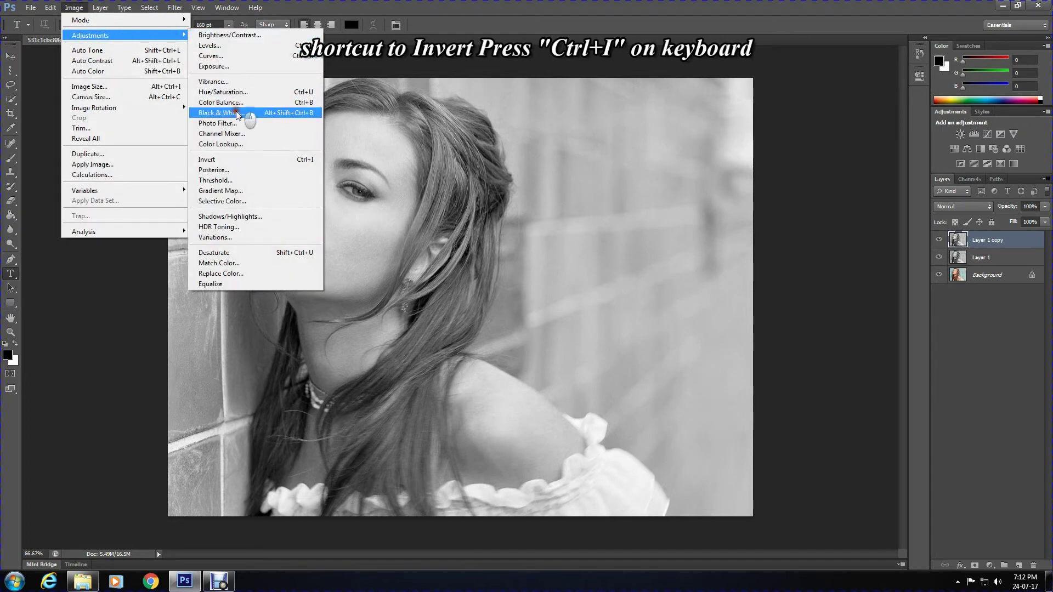
Step: Invert Layer 1 copy and set its blend mode to Color Dodge, whitening the canvas
{"action": "left_click", "coordinate": [239, 165]}
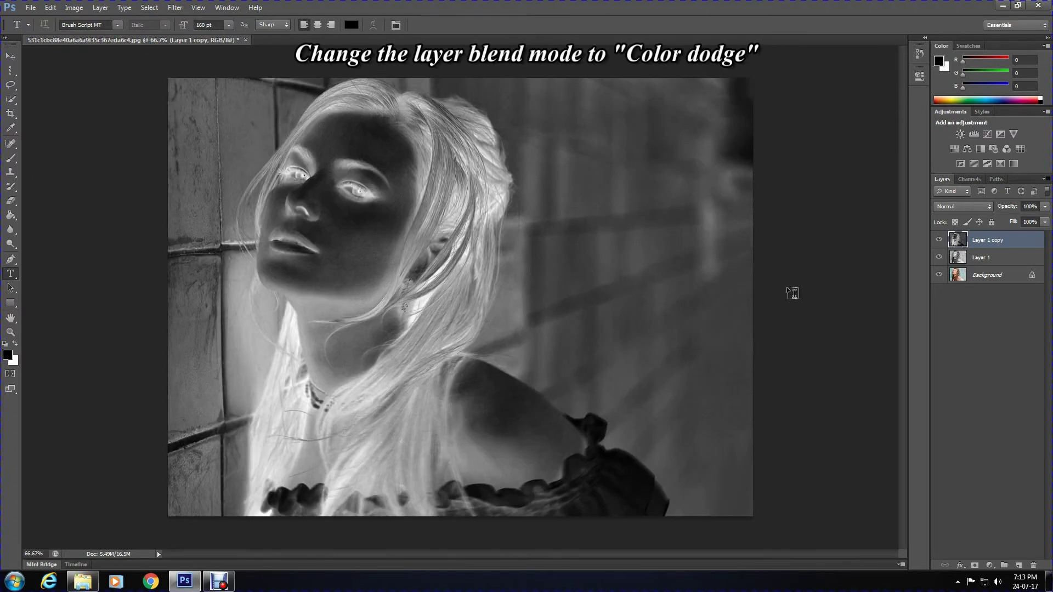
{"action": "left_click", "coordinate": [961, 206]}
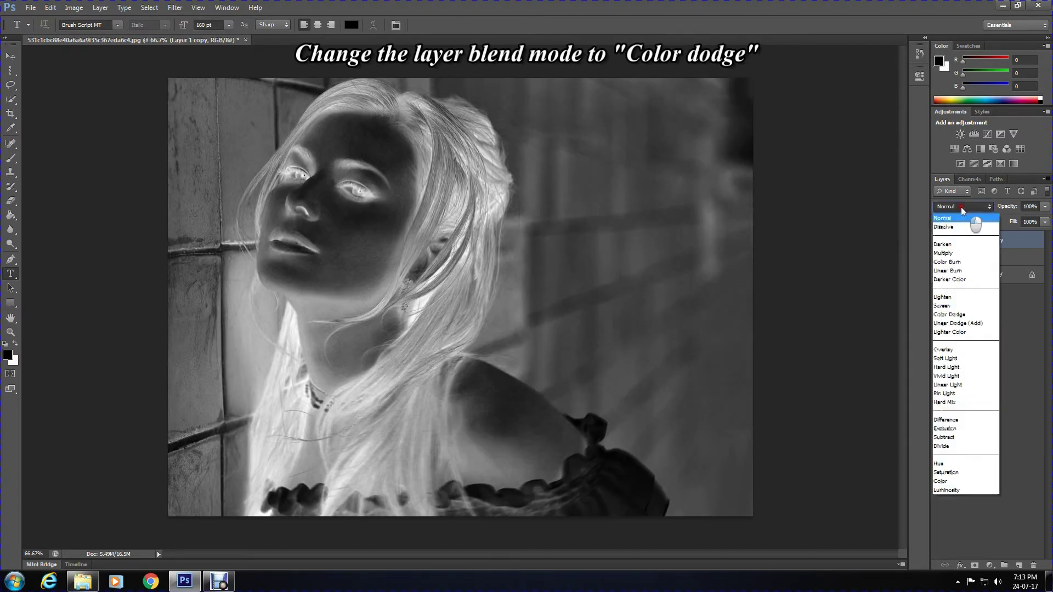
{"action": "left_click", "coordinate": [962, 314]}
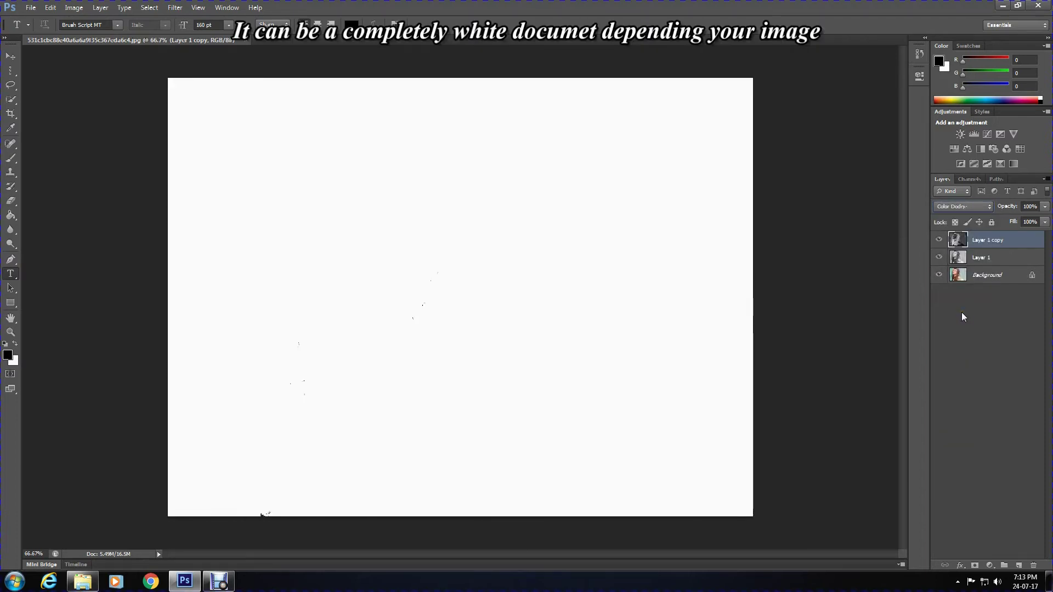
Step: Apply a 12-pixel Gaussian Blur to Layer 1 copy to reveal pencil-sketch lines
{"action": "left_click", "coordinate": [181, 8]}
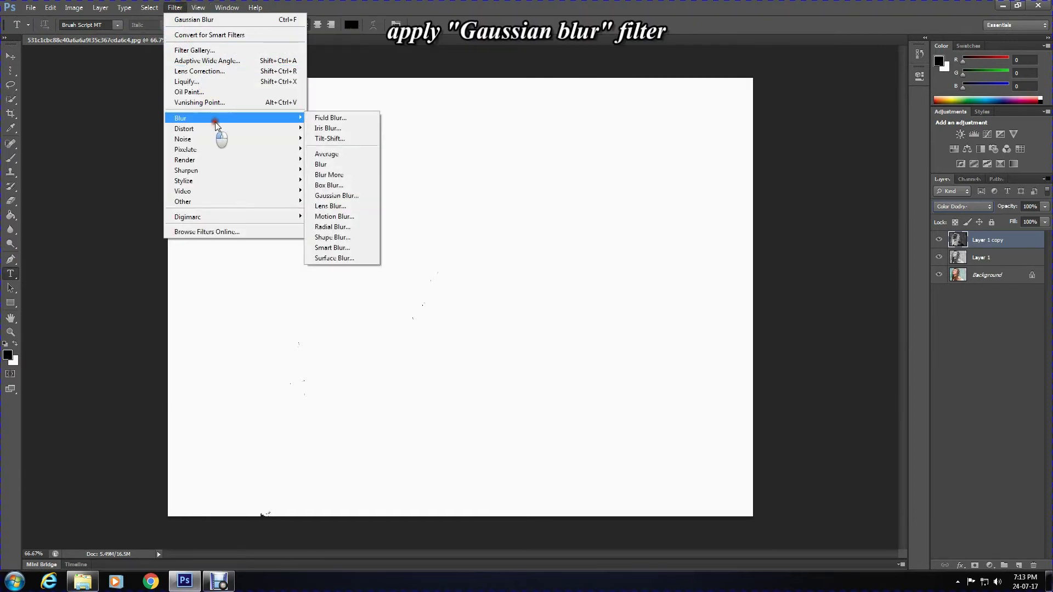
{"action": "mouse_move", "coordinate": [180, 117]}
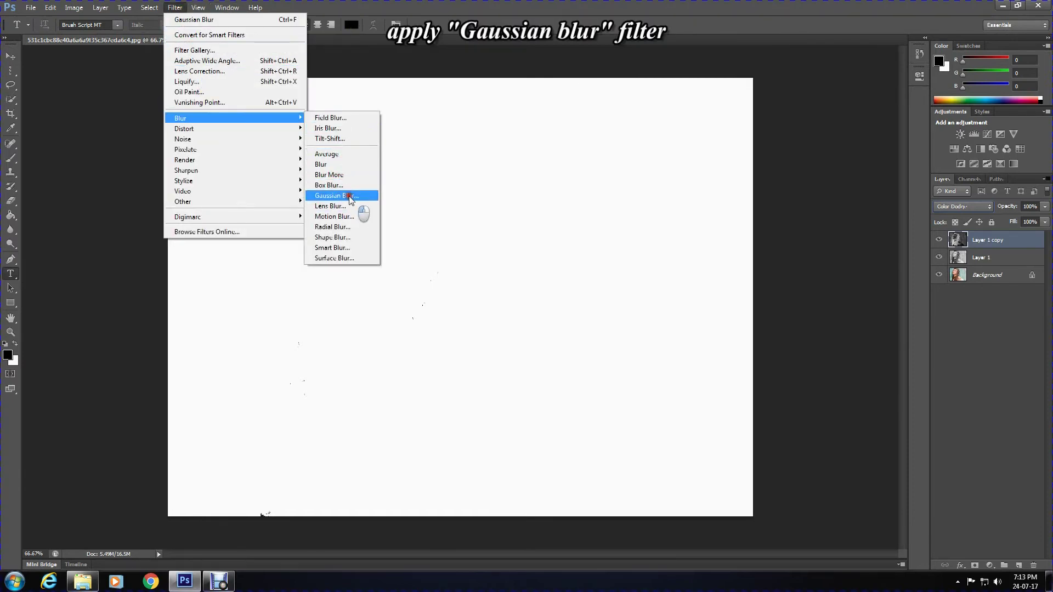
{"action": "left_click", "coordinate": [336, 195]}
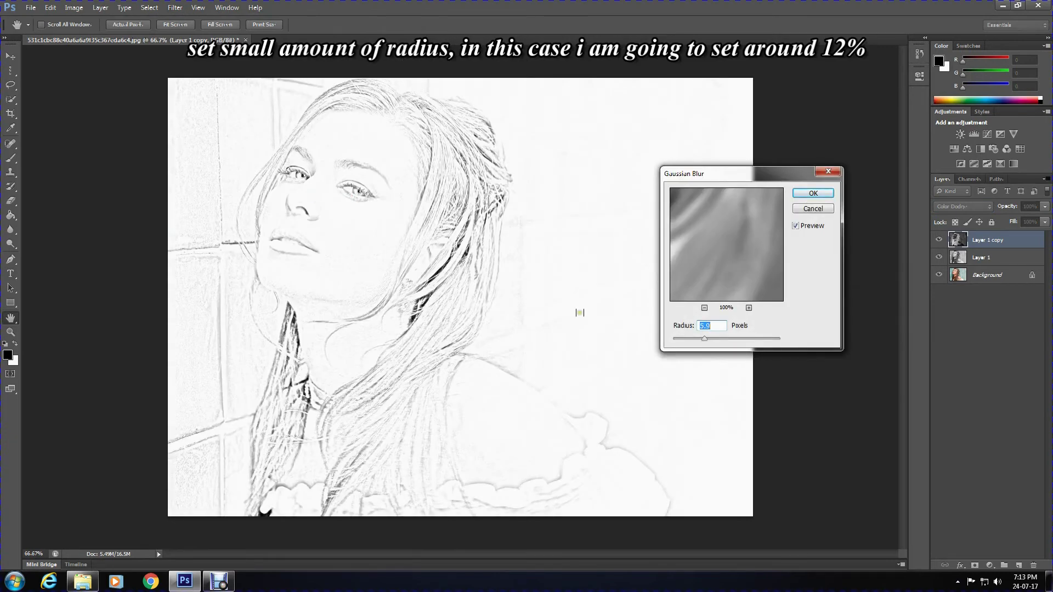
{"action": "type", "text": "1"}
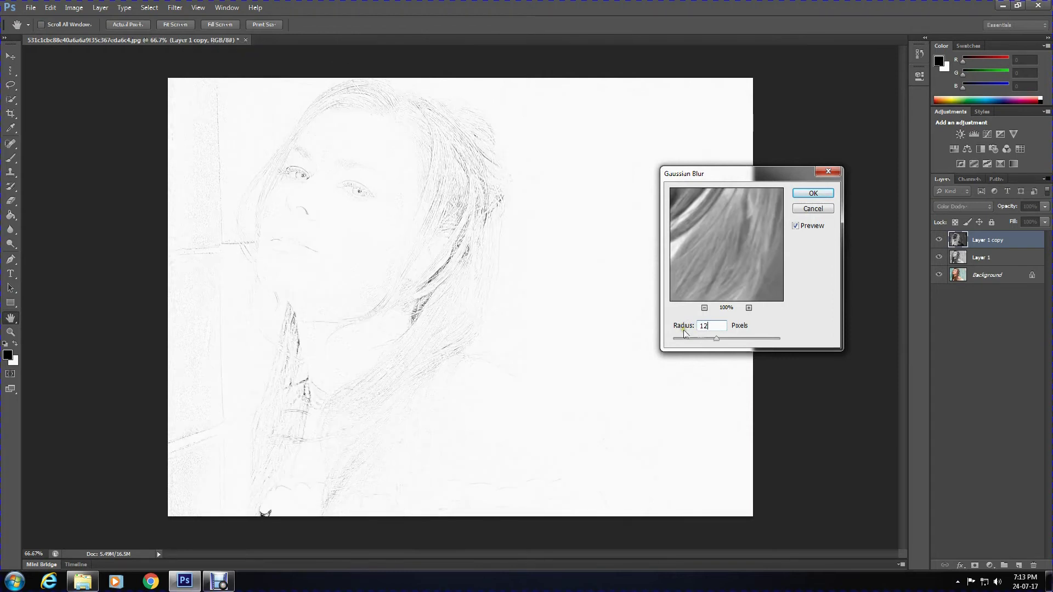
{"action": "type", "text": "2"}
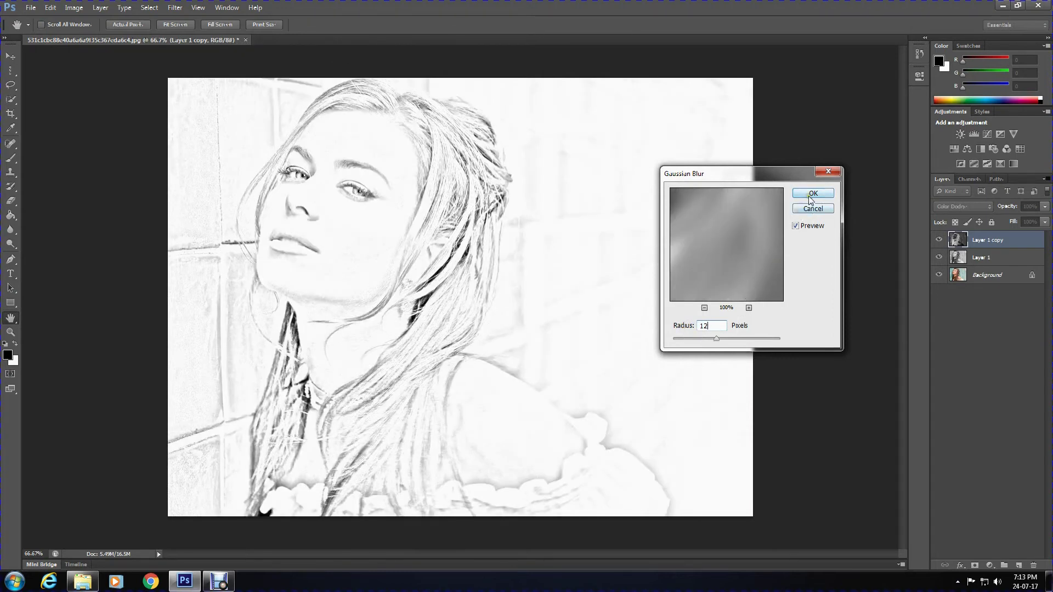
{"action": "left_click", "coordinate": [812, 194]}
{"action": "key", "text": "t"}
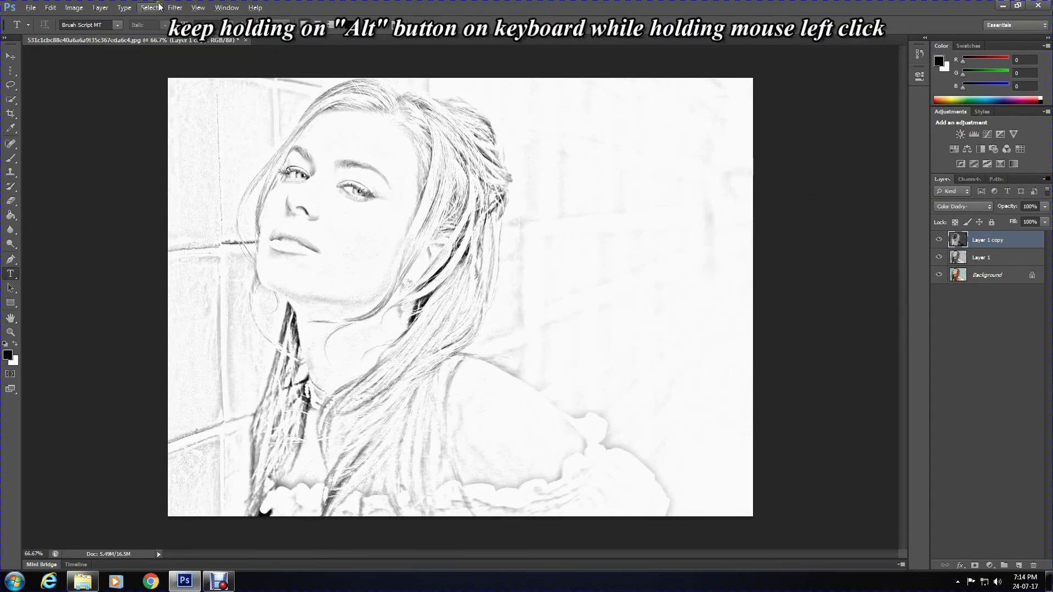
Step: Stamp all visible layers into a new merged Layer 2 atop the stack
{"action": "left_click", "coordinate": [101, 7]}
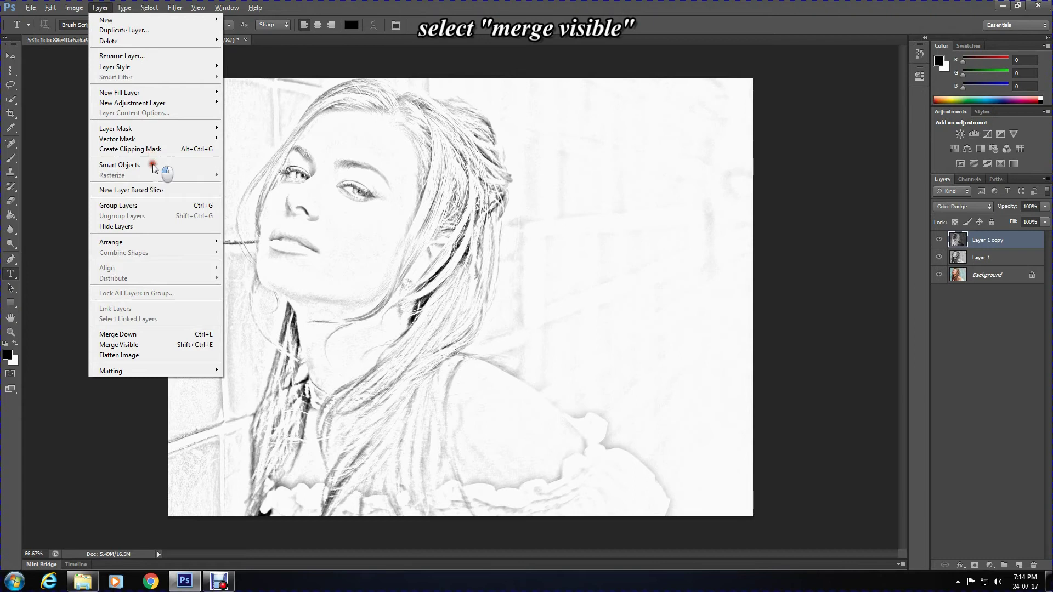
{"action": "left_click", "coordinate": [173, 345]}
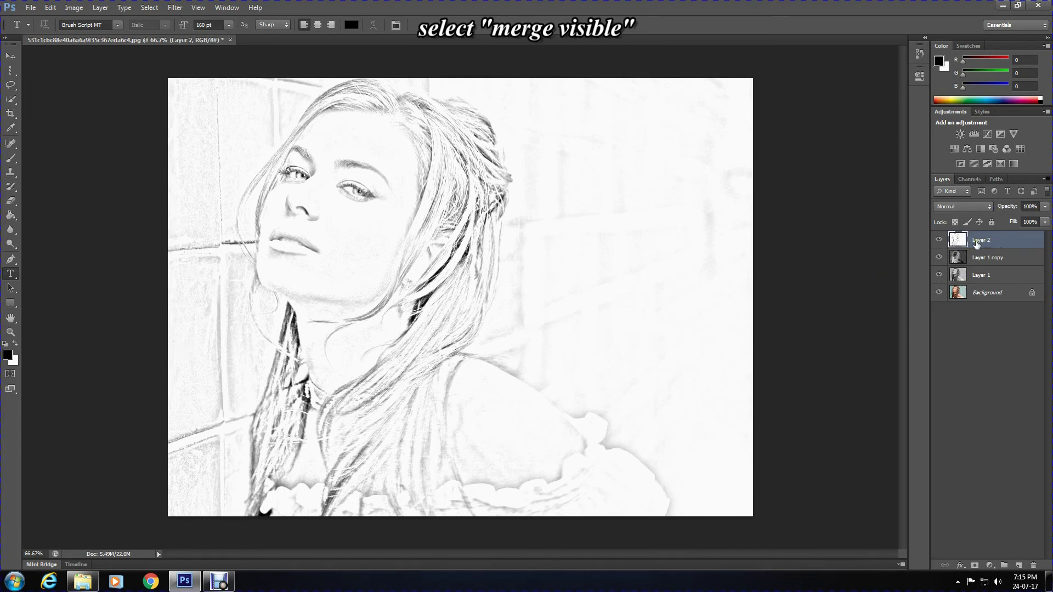
{"action": "left_click", "coordinate": [956, 206]}
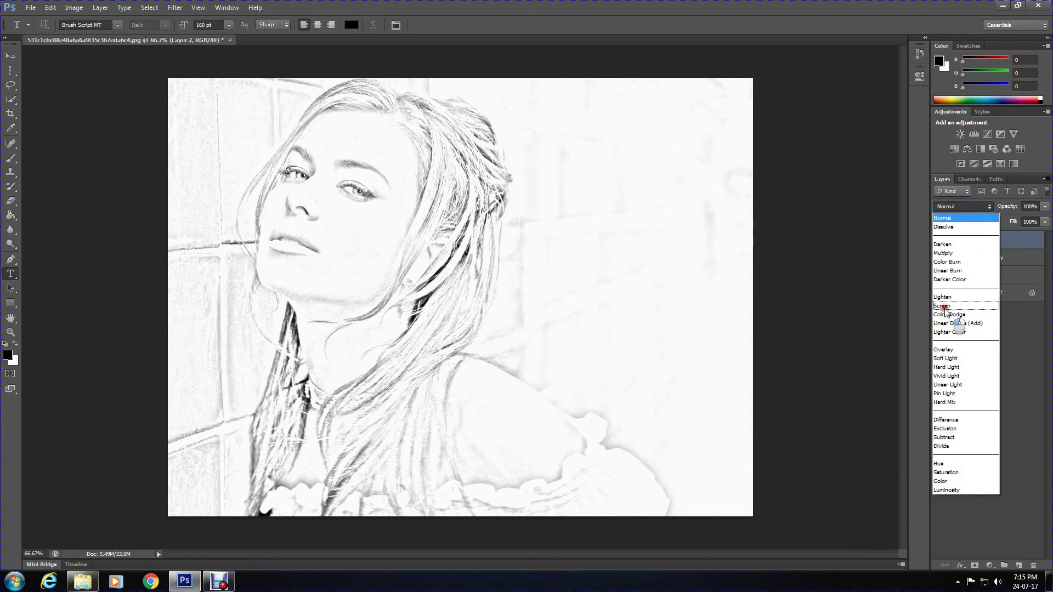
Step: Set Layer 2 to Multiply blend mode at 61% opacity
{"action": "left_click", "coordinate": [945, 254]}
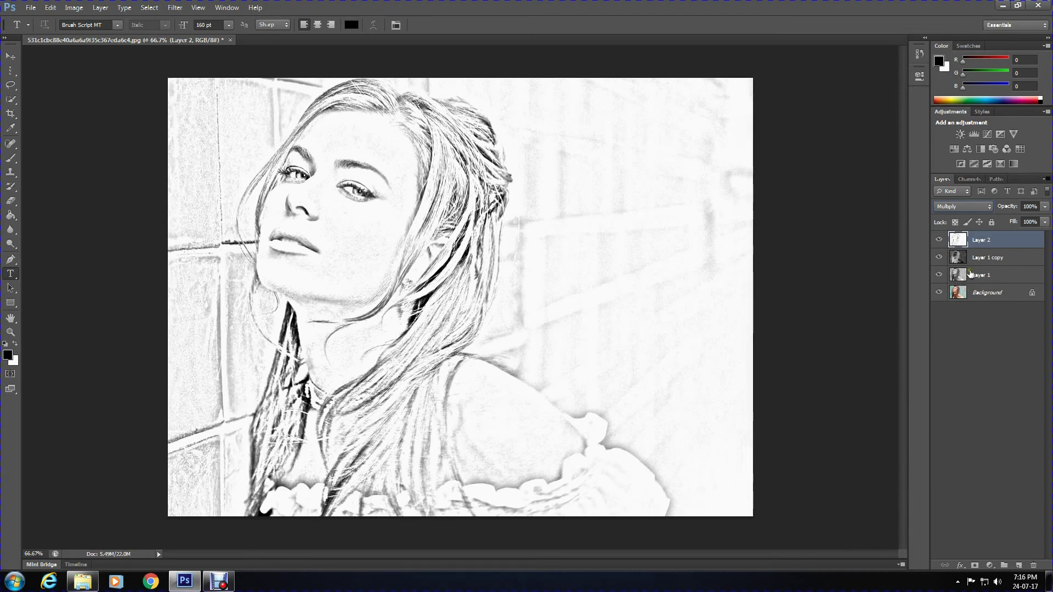
{"action": "left_click", "coordinate": [1045, 207]}
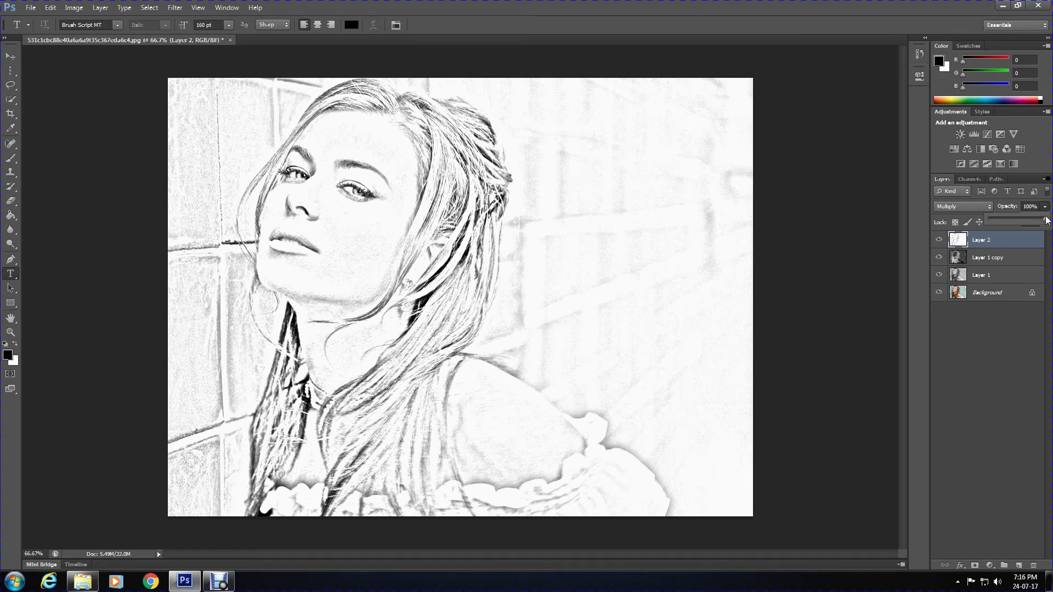
{"action": "left_click_drag", "start_coordinate": [1046, 220], "coordinate": [1024, 222]}
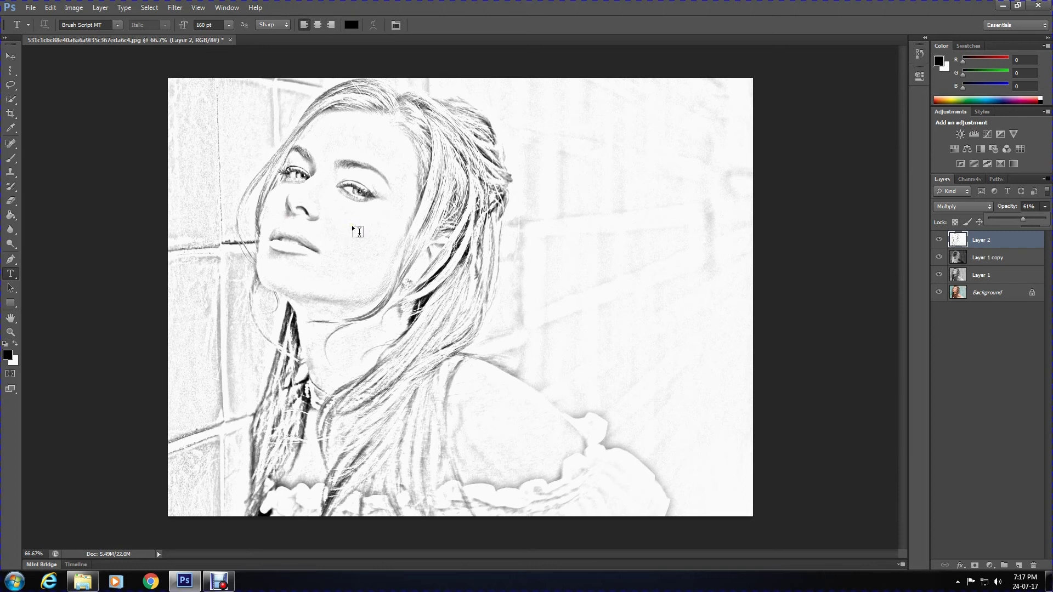
{"action": "left_click", "coordinate": [978, 295]}
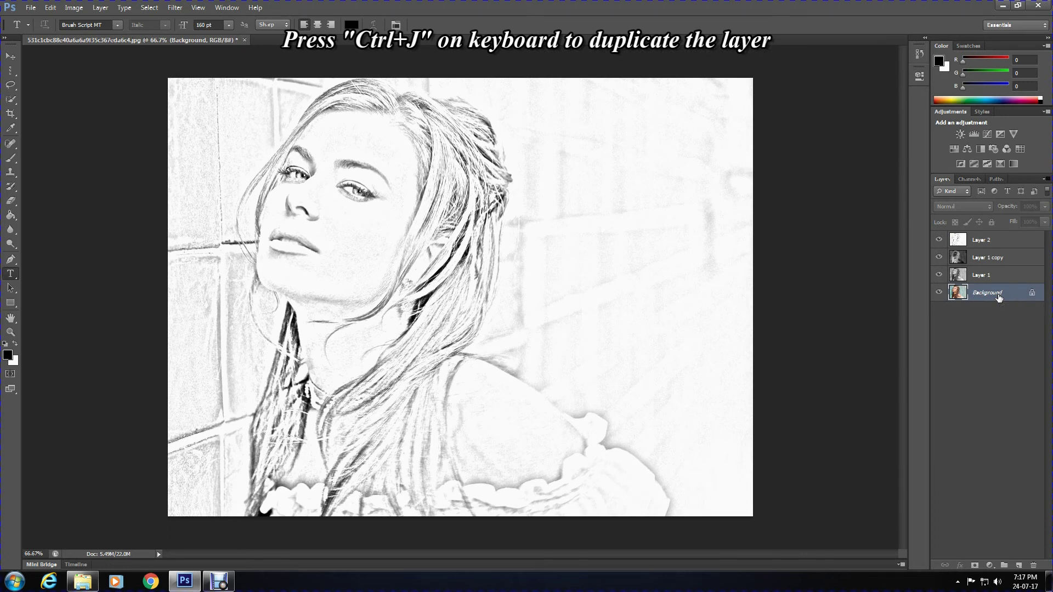
Step: Duplicate the Background layer and drag Background copy to the top of the stack
{"action": "key", "text": "ctrl+j"}
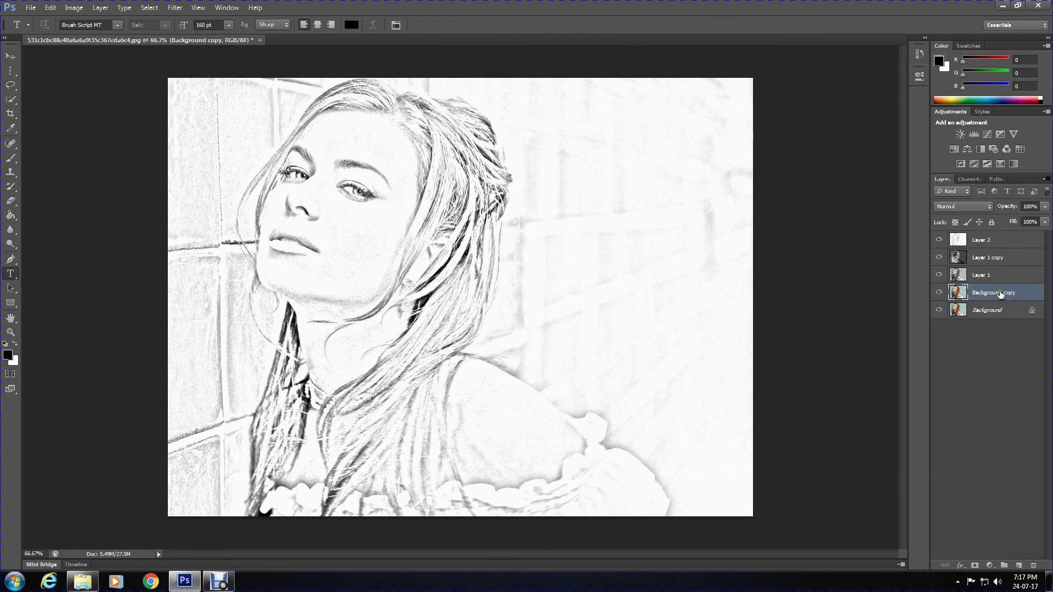
{"action": "left_click_drag", "start_coordinate": [994, 298], "coordinate": [996, 241]}
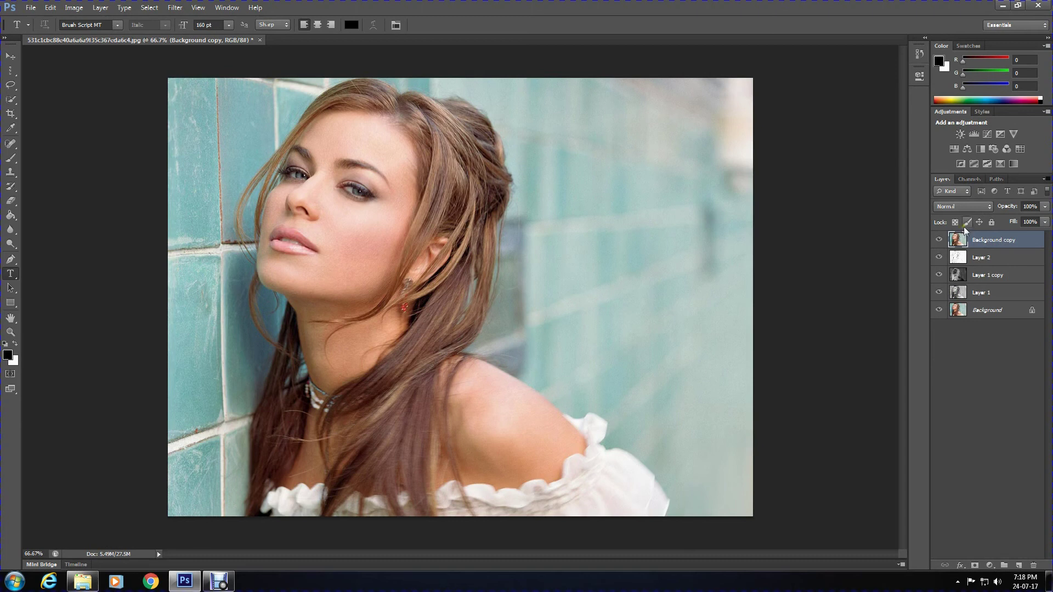
Step: Set Background copy to Color blend mode at 80% opacity
{"action": "left_click", "coordinate": [965, 206]}
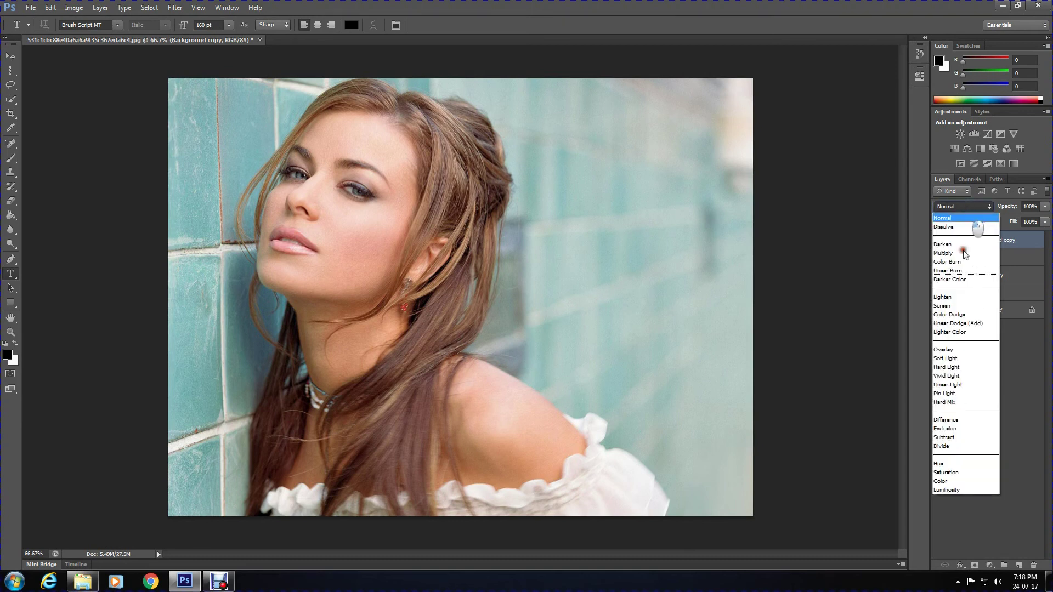
{"action": "left_click", "coordinate": [959, 481]}
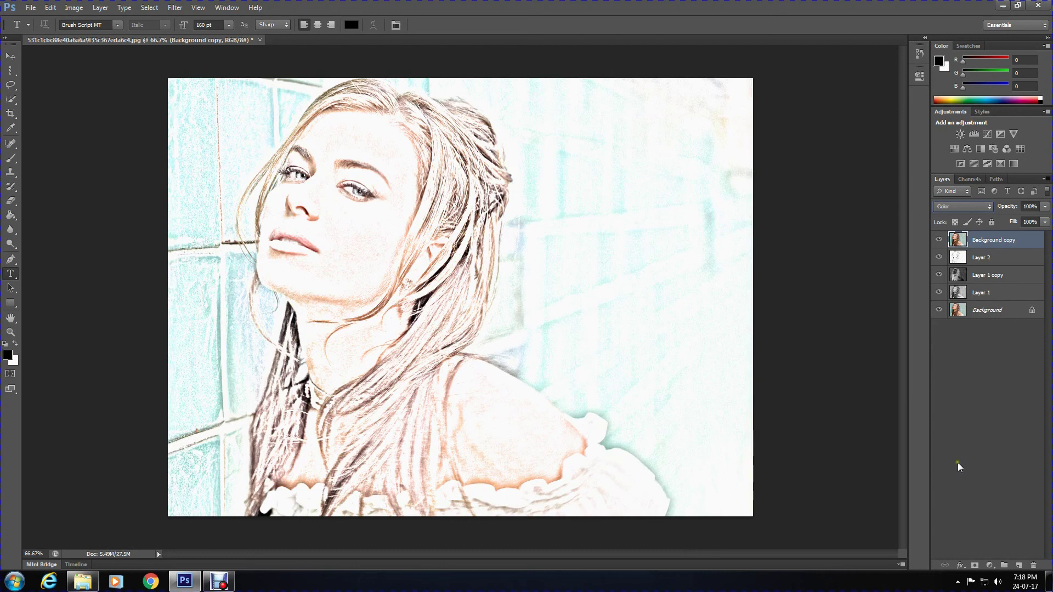
{"action": "left_click", "coordinate": [1046, 207]}
{"action": "left_click_drag", "start_coordinate": [1045, 220], "coordinate": [1036, 221]}
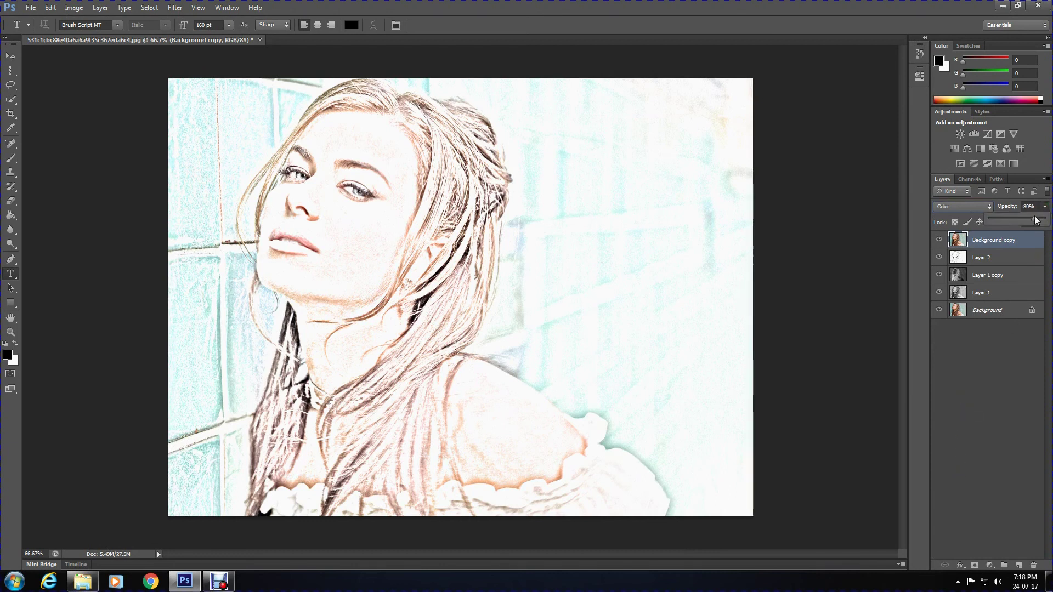